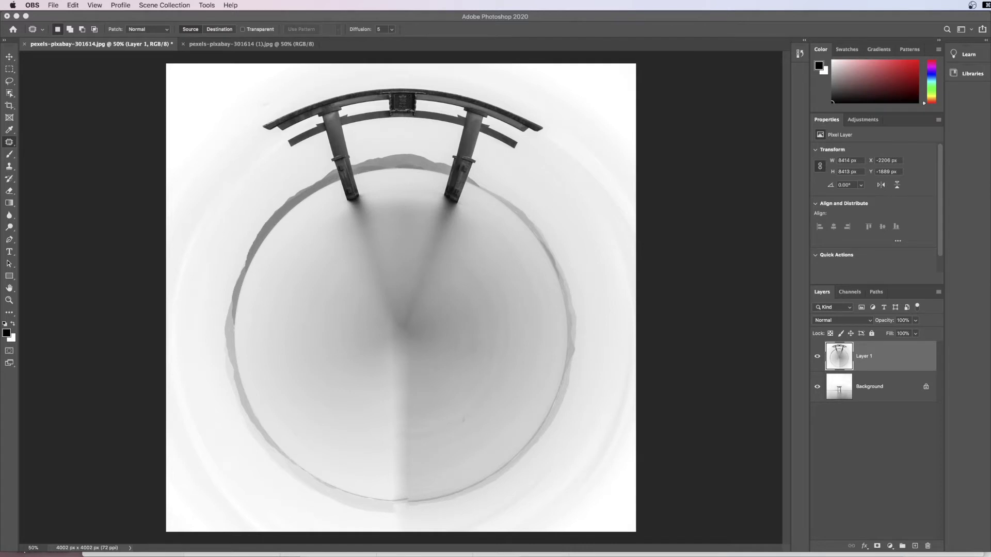
Bring Chrome's Google results for 'anish kapoor monticarlo' with the enlarged Sky Mirror photo up over Photoshop.
left_click_drag(494, 525, 501, 24)
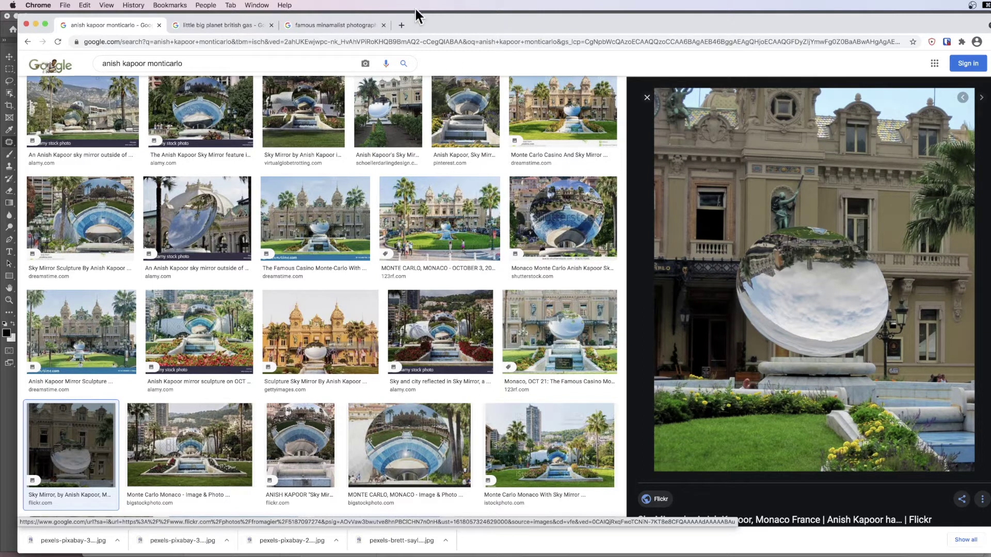
View the 'little big planet' and minimalist photographer image results, then minimise Chrome.
left_click(198, 27)
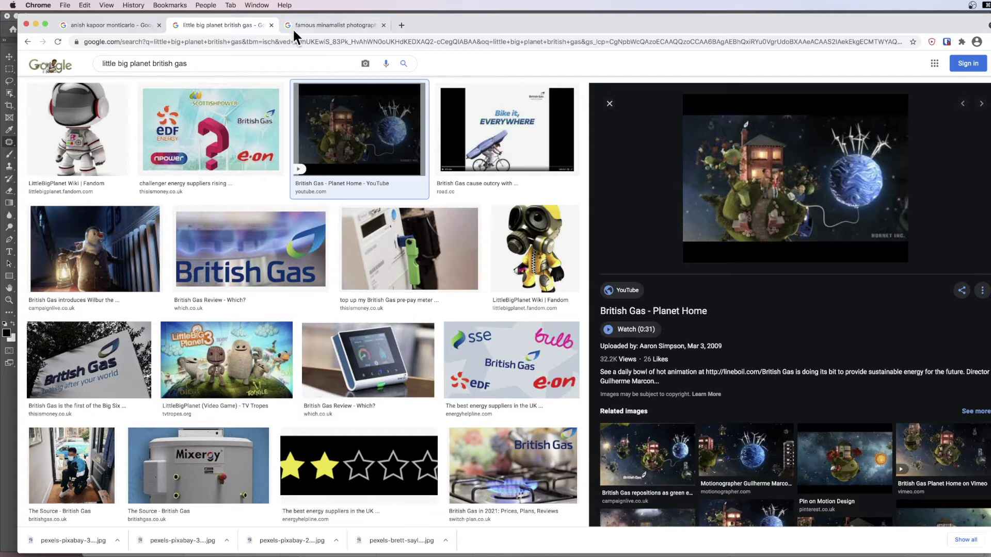
left_click(329, 24)
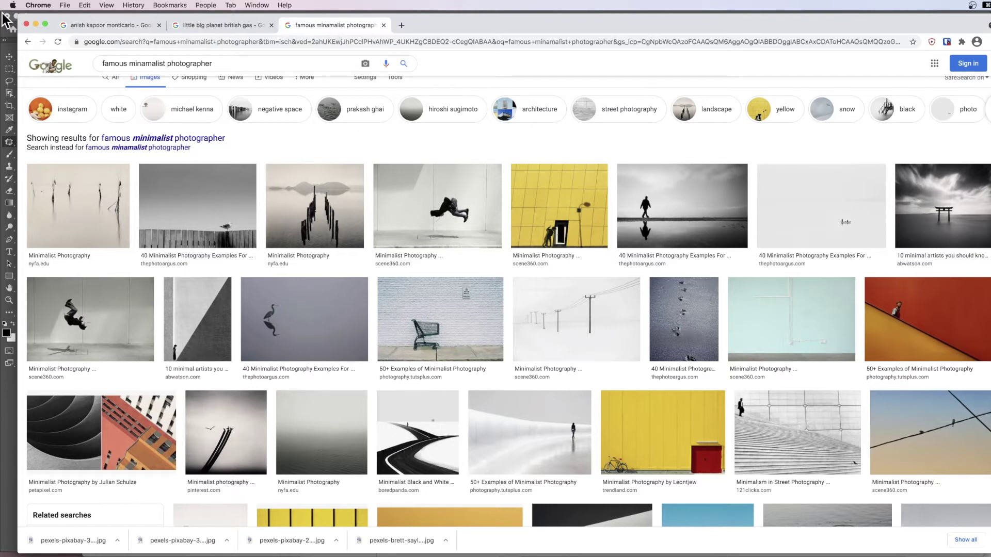
left_click(36, 24)
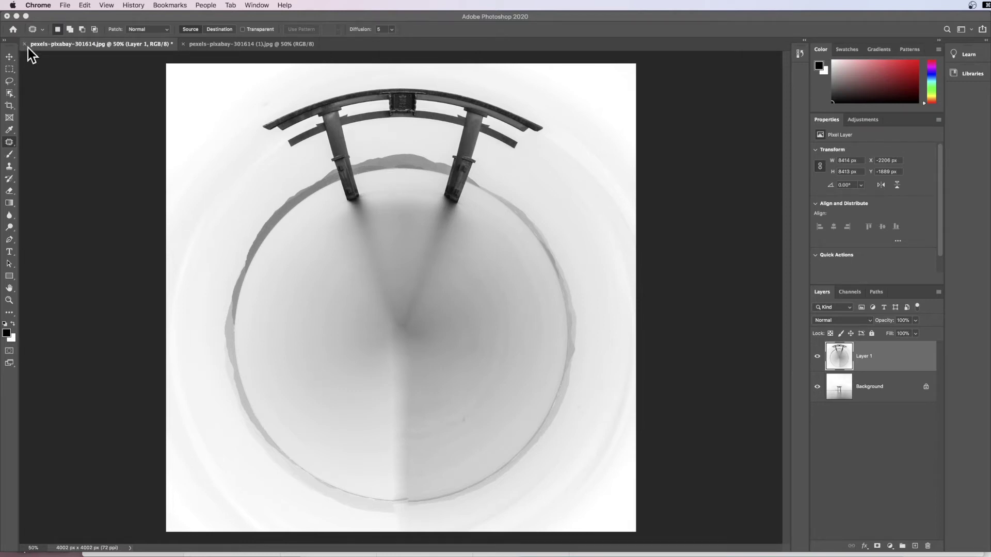
In the original torii photo, duplicate the Background into a layer named 'little big planet'.
left_click(233, 42)
left_click(235, 45)
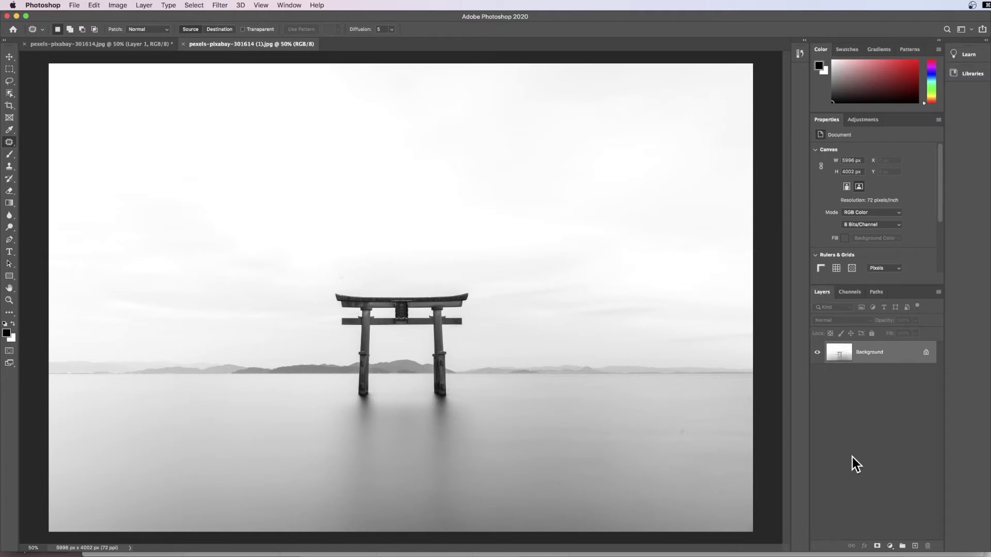
key("super+j")
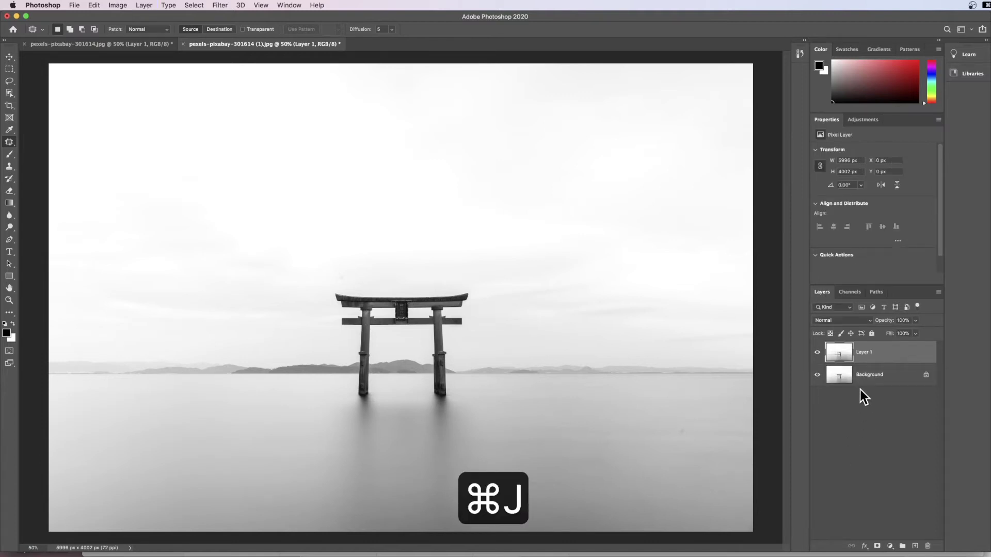
double_click(864, 353)
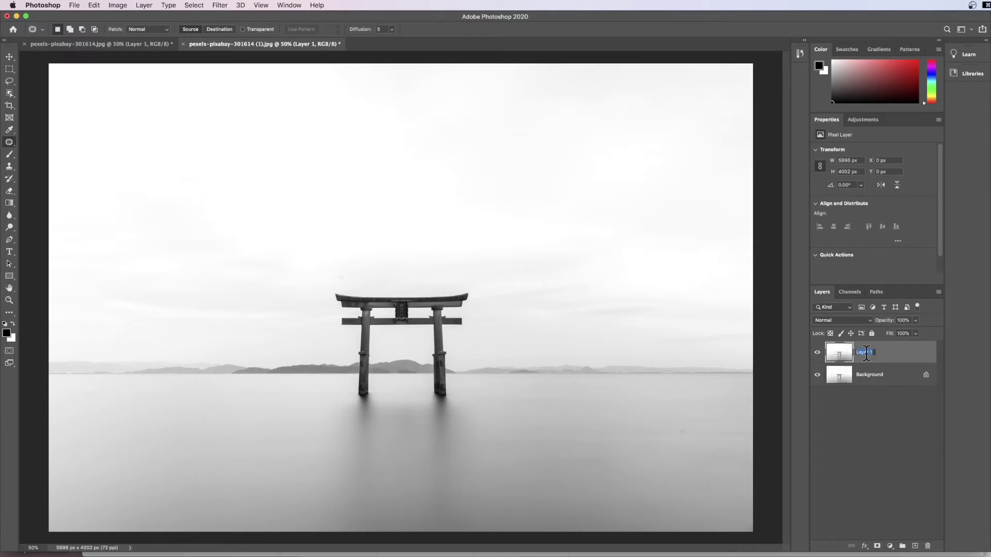
type("little ")
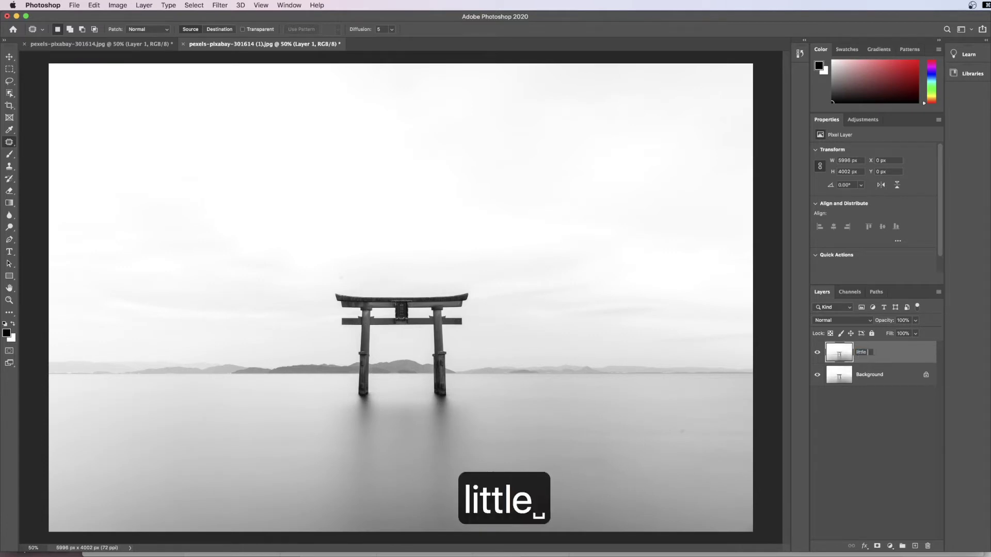
type("big planet")
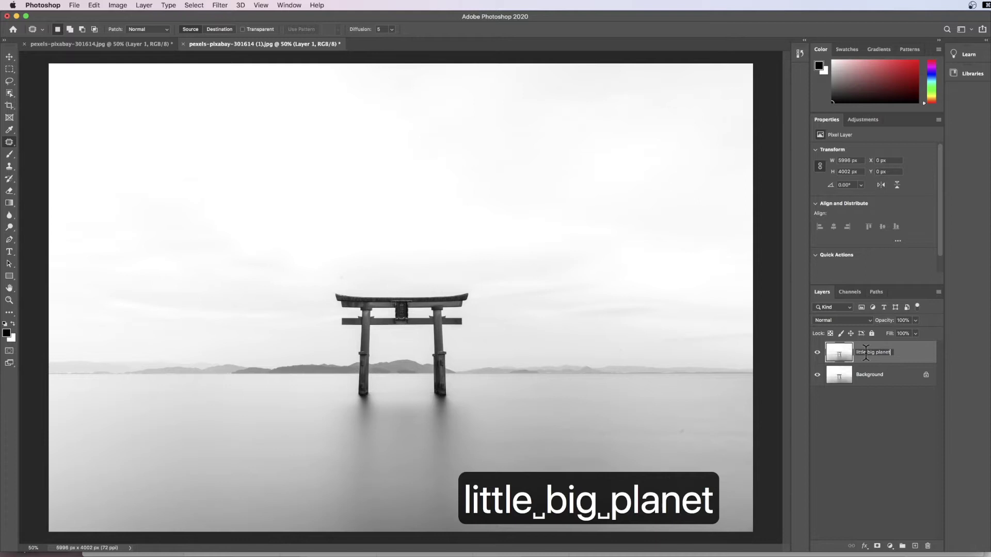
key("Return")
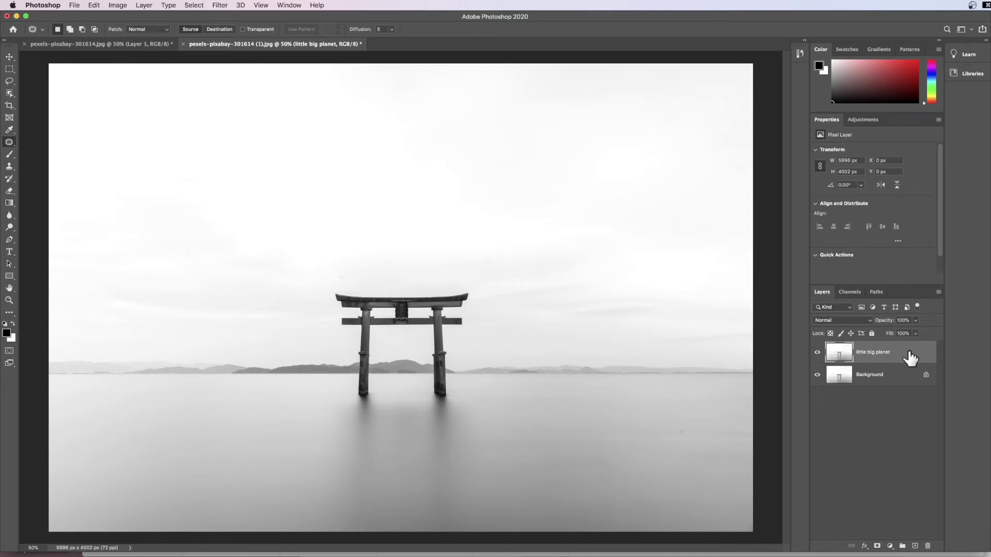
Resize the image with proportions unlinked, changing width 5996 to 4002 to match the 4002 height.
left_click(117, 6)
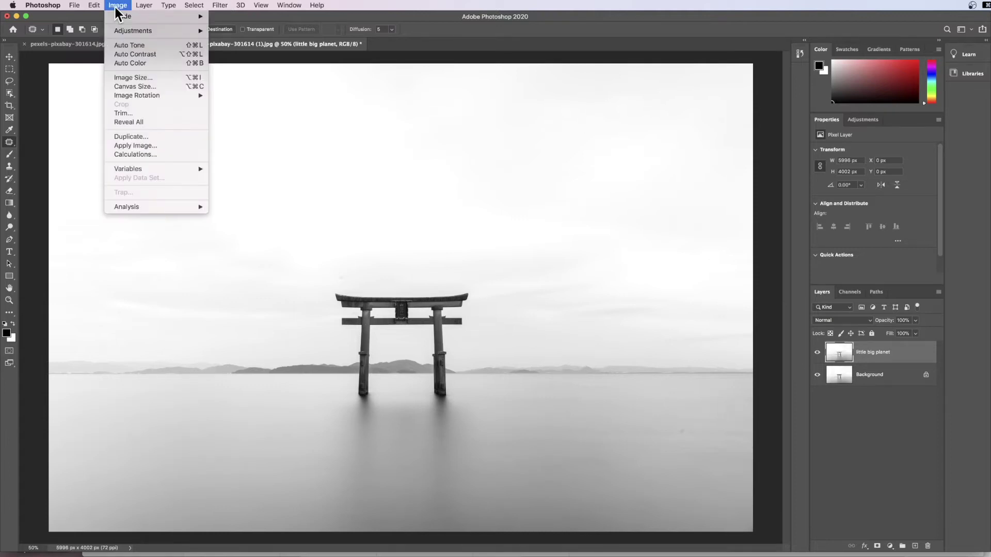
left_click(147, 77)
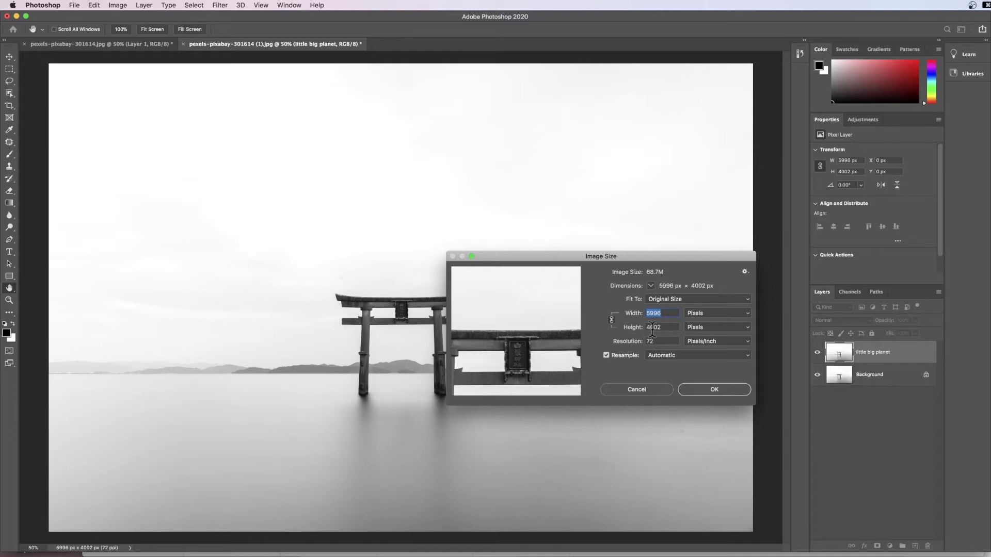
key("Tab")
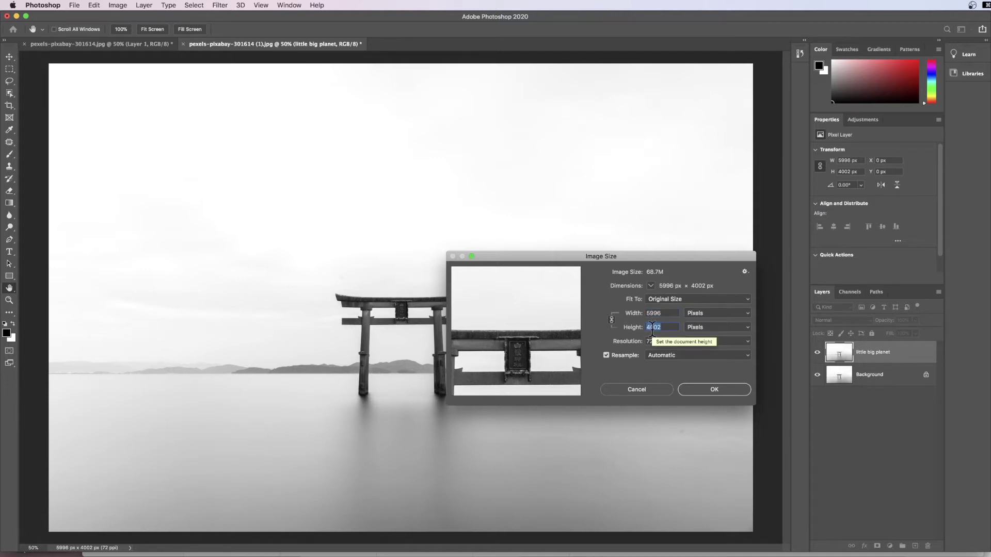
key("super+c")
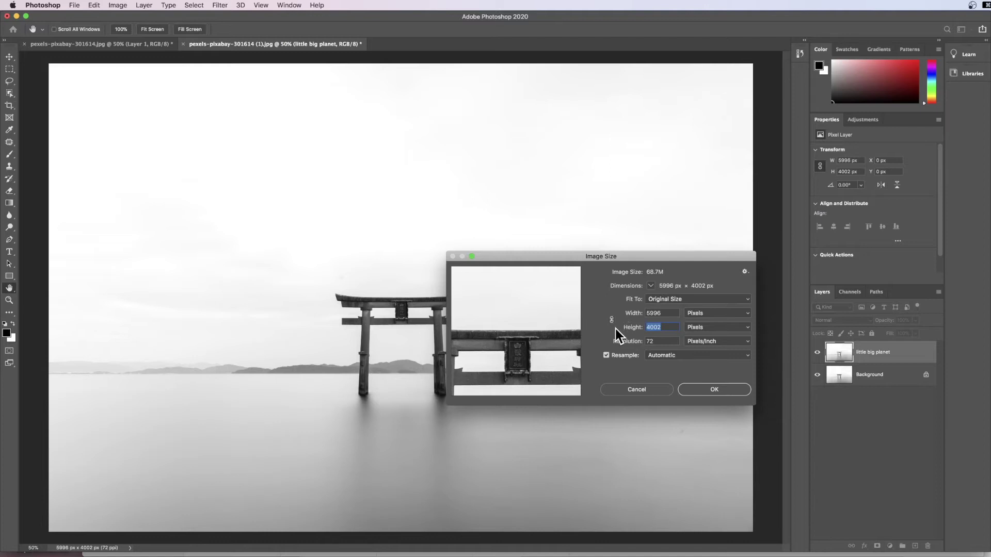
double_click(666, 313)
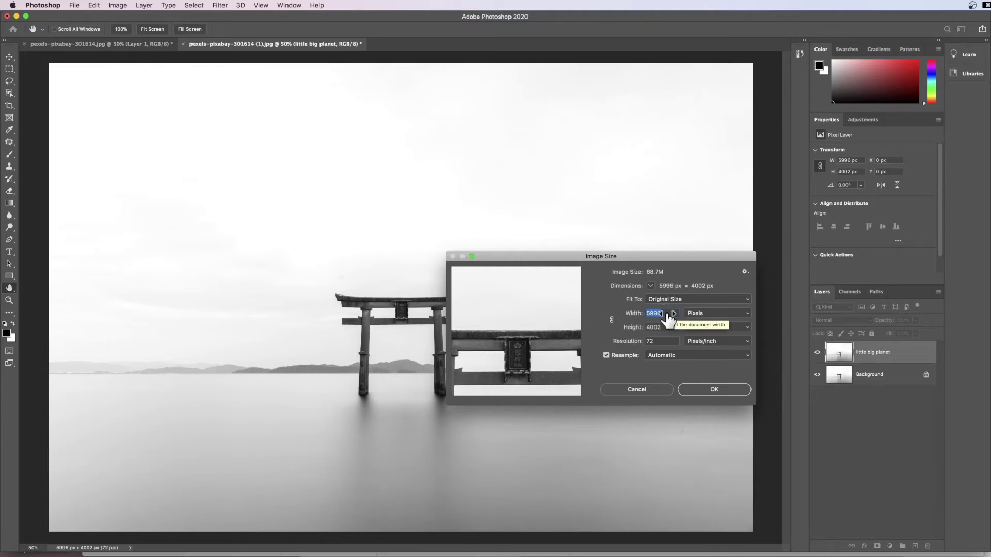
key("super+v")
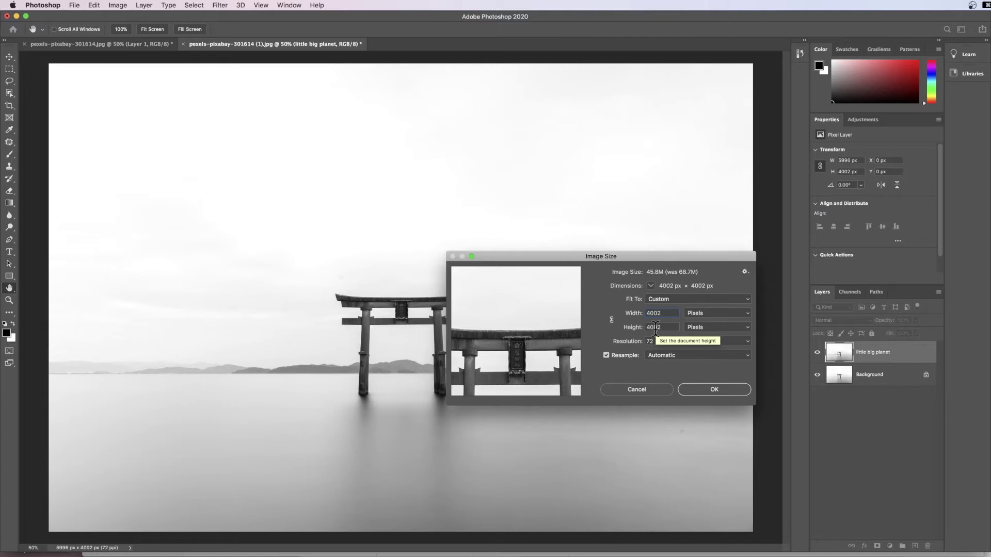
left_click(714, 390)
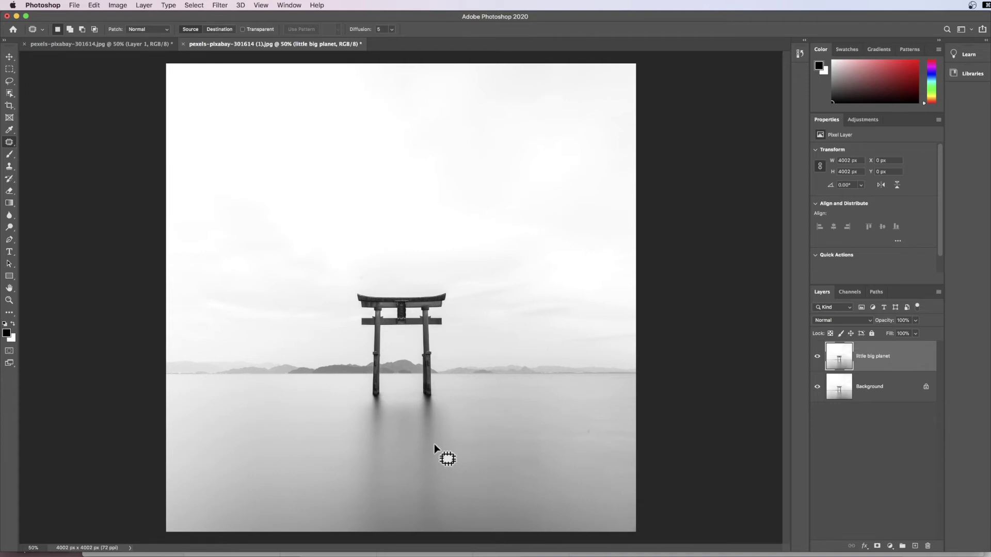
Flip the 'little big planet' layer vertically so the sky runs along the bottom.
left_click(95, 5)
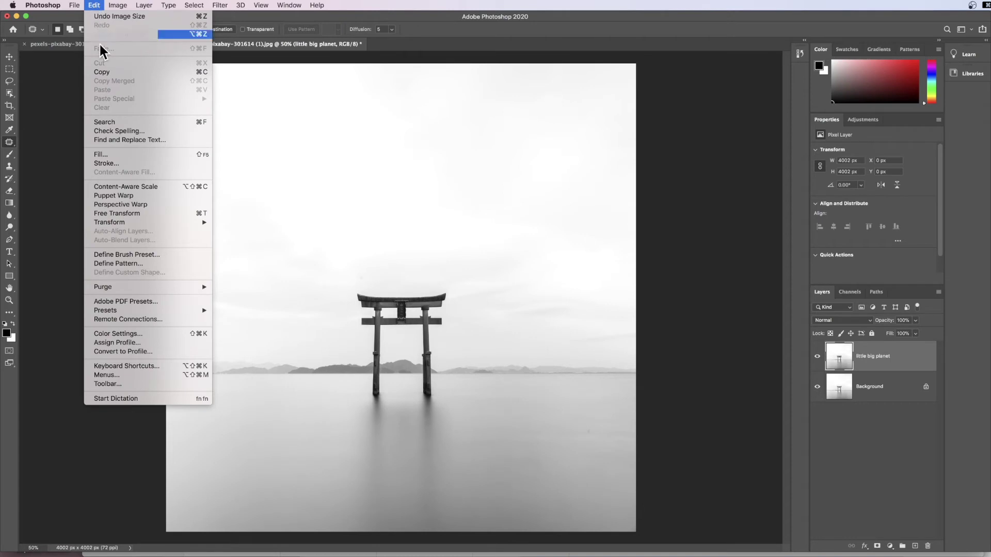
mouse_move(123, 225)
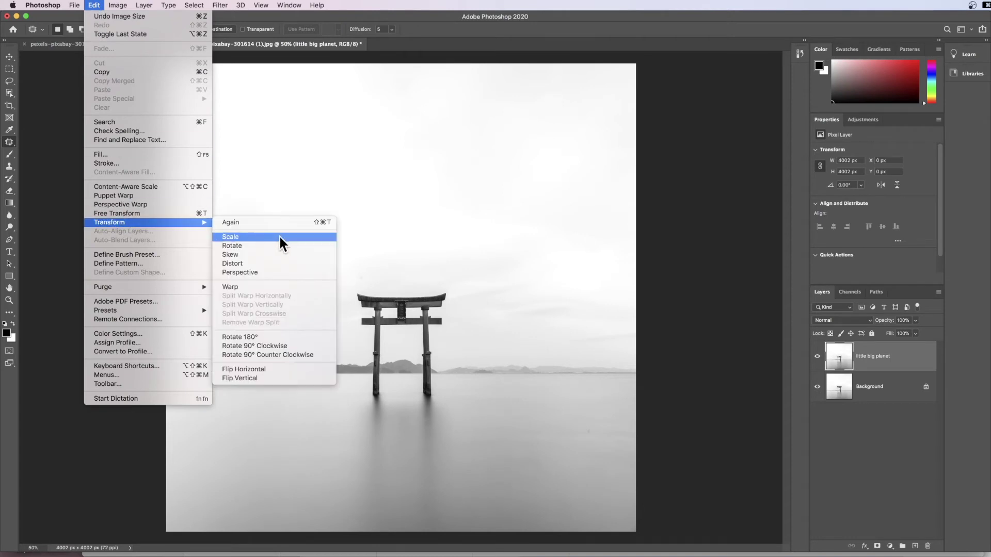
left_click(281, 378)
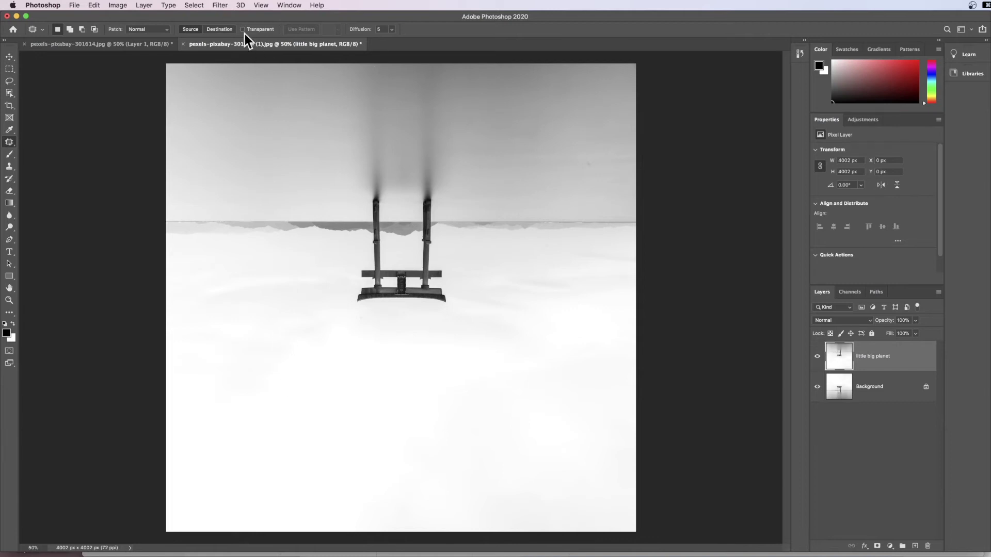
Apply Polar Coordinates set to Rectangular to Polar, zooming the preview out to check the circle.
left_click(220, 7)
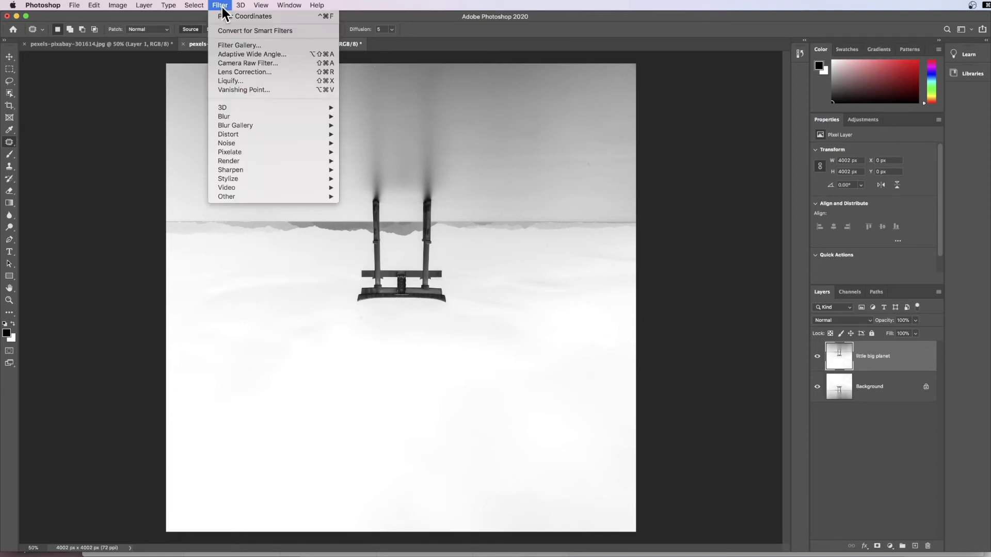
mouse_move(246, 135)
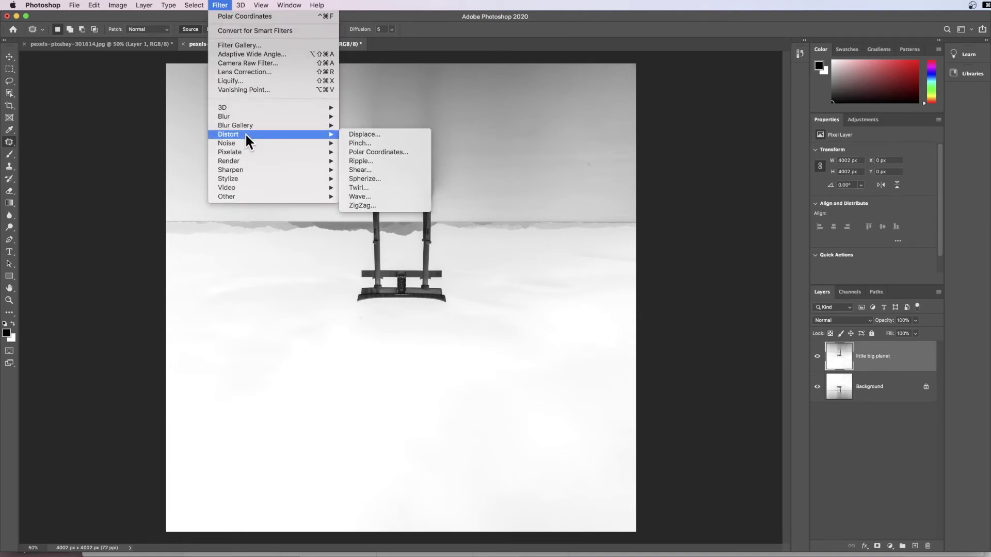
left_click(388, 151)
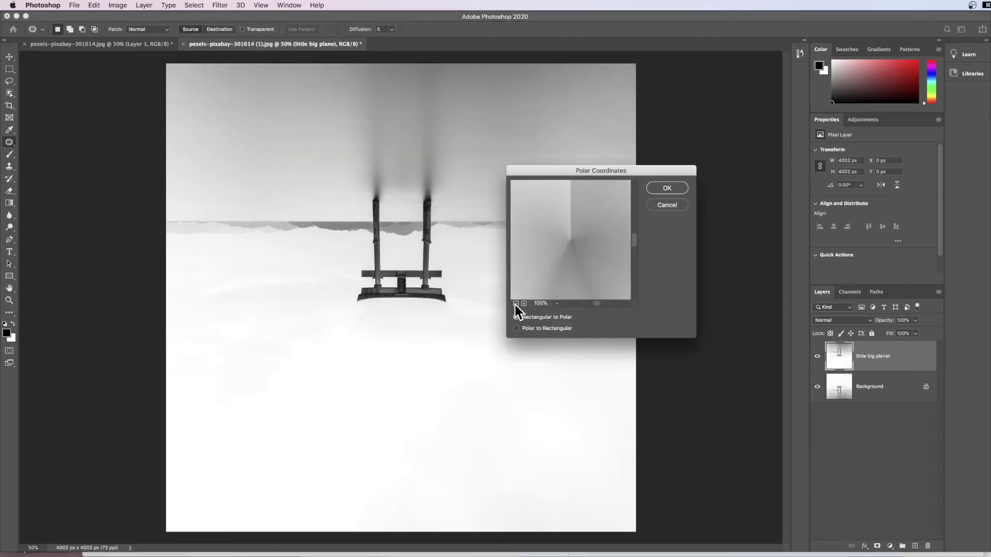
left_click(516, 304)
left_click(516, 303)
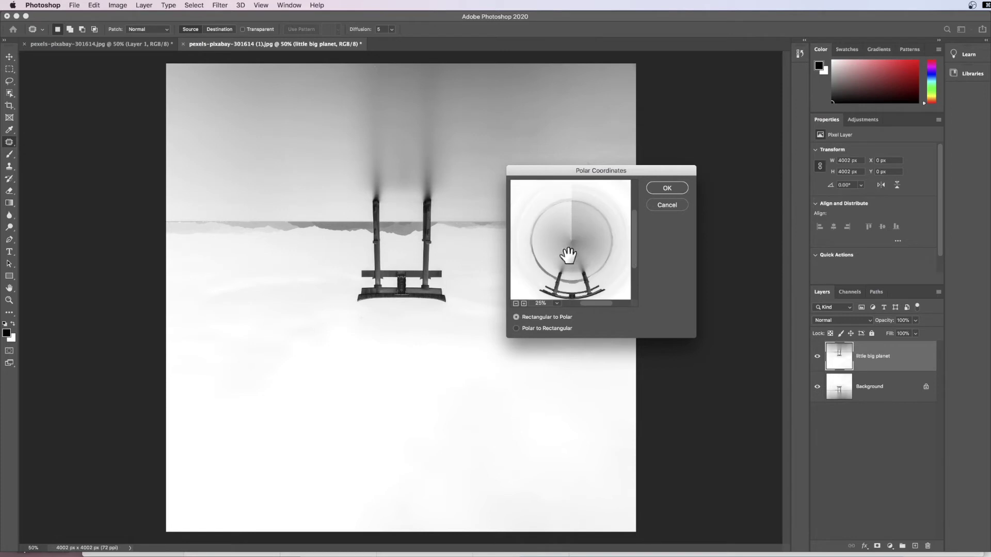
left_click(667, 189)
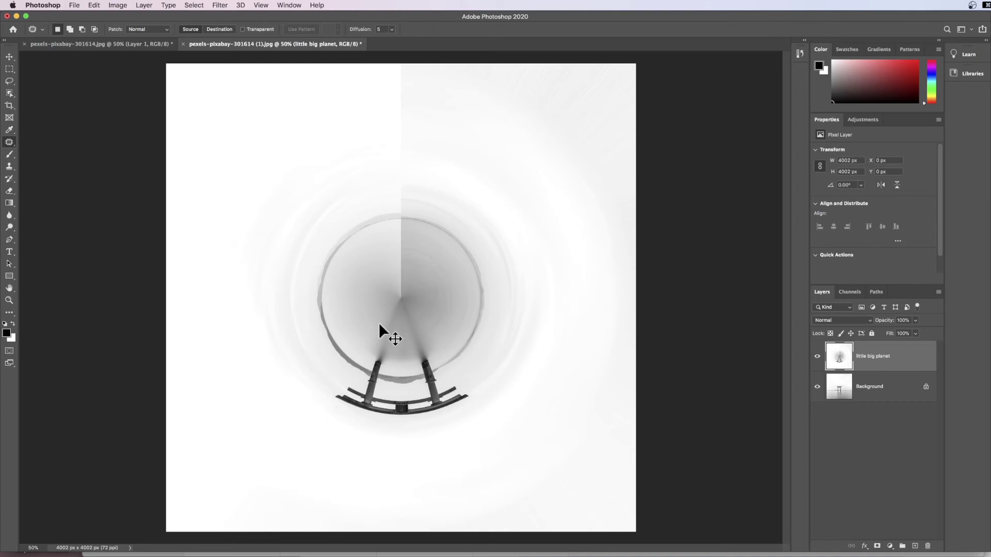
Free-transform the planet layer to about 222% (8896 px square) and centre it on the canvas.
key("super+minus")
key("super+minus")
key("super+minus")
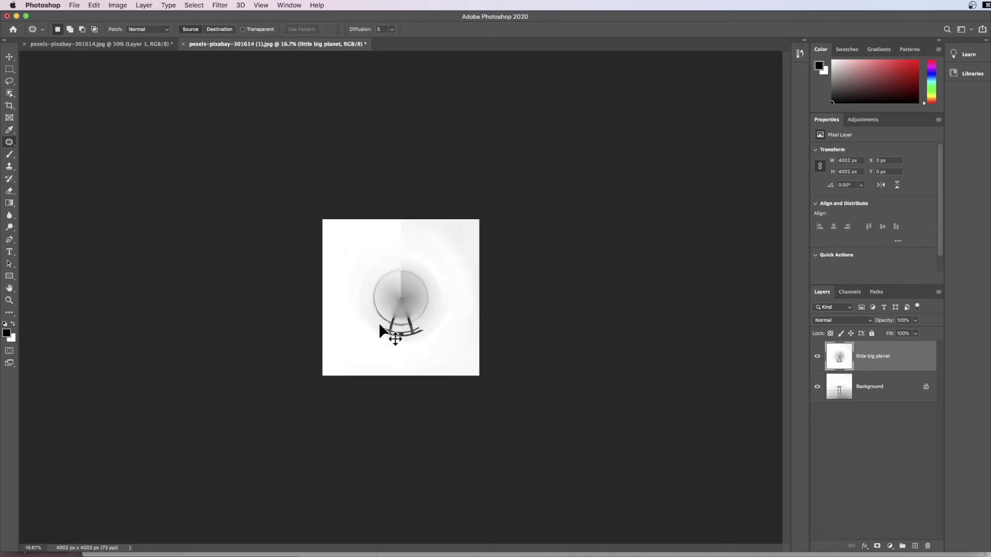
key("super+t")
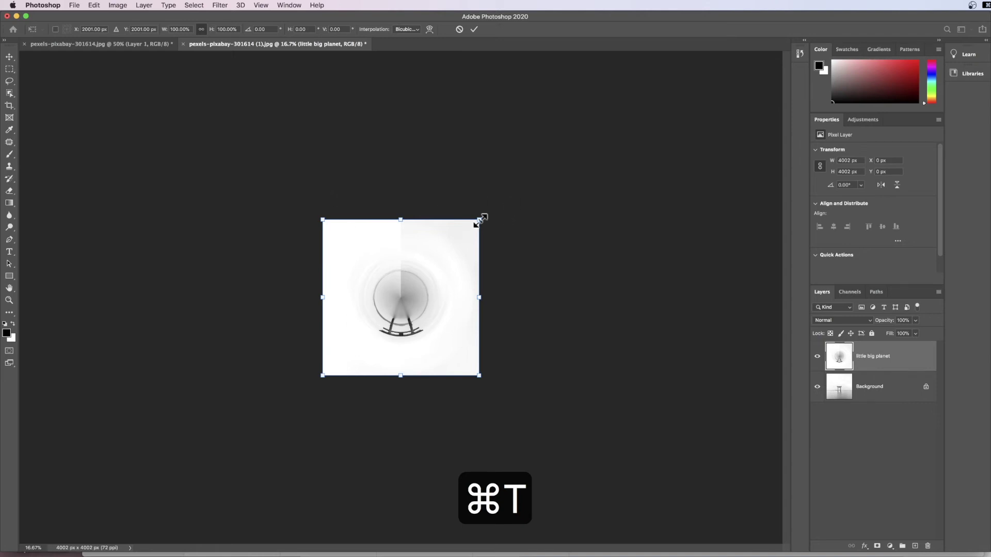
left_click_drag(481, 221, 557, 140)
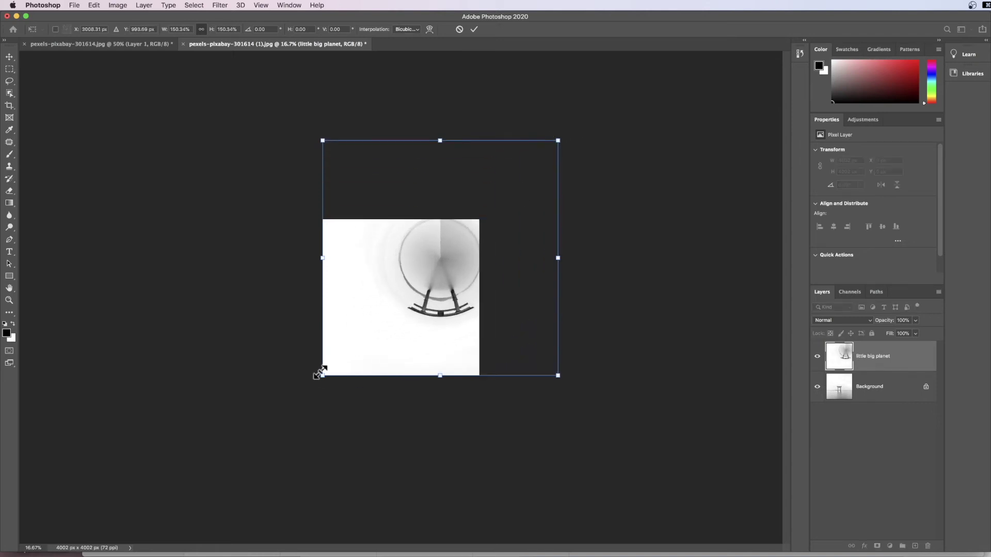
left_click_drag(321, 374, 238, 459)
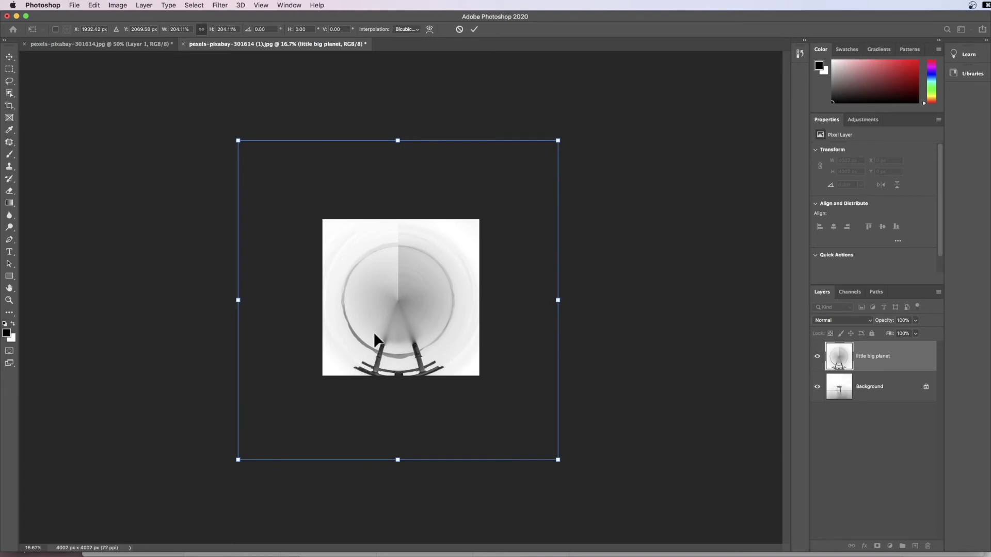
left_click_drag(374, 333, 388, 315)
left_click_drag(562, 129, 594, 106)
left_click_drag(383, 308, 379, 318)
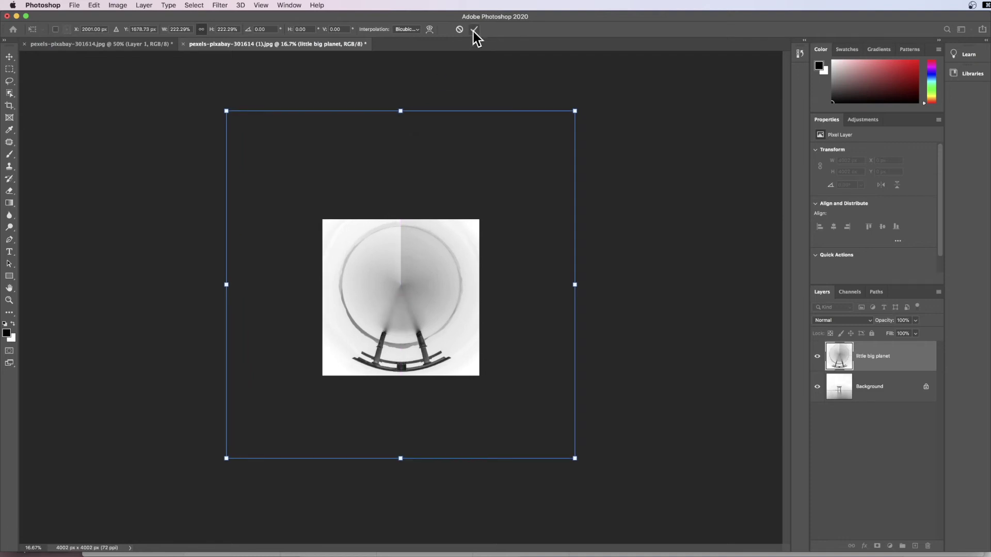
key("Return")
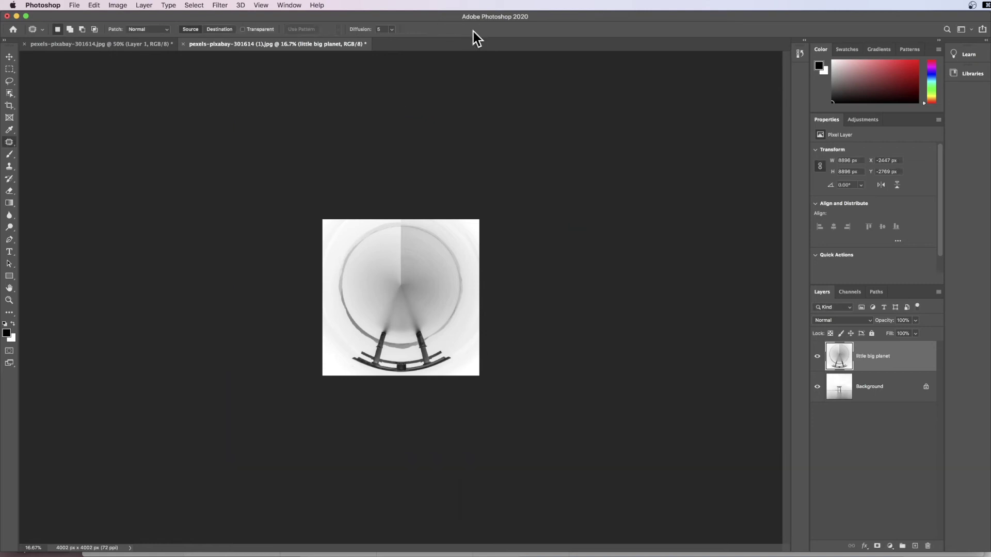
key("super+equal")
key("super+equal")
key("super+equal")
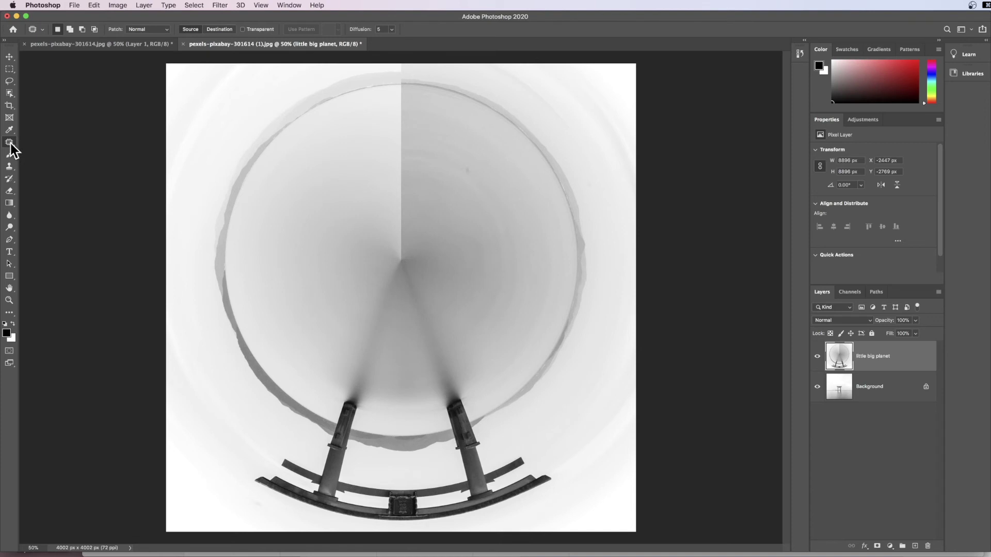
With the Patch tool, outline the top-to-centre seam strip and patch it with clean area to its right.
mouse_move(11, 145)
left_mouse_down()
mouse_move(63, 145)
mouse_move(10, 143)
mouse_move(45, 144)
mouse_move(51, 160)
left_mouse_up()
left_click_drag(394, 62, 393, 196)
left_click_drag(394, 235, 397, 264)
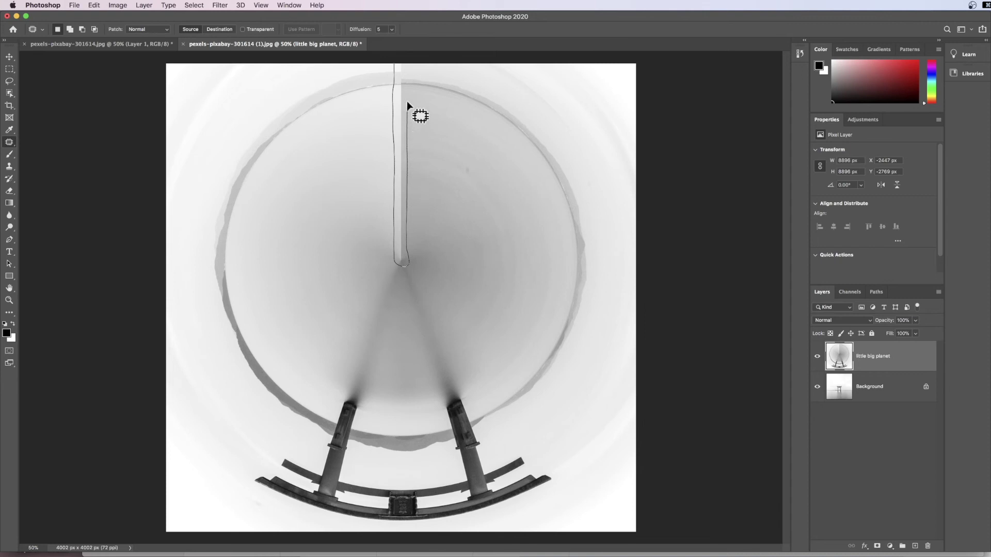
left_click_drag(407, 72, 405, 48)
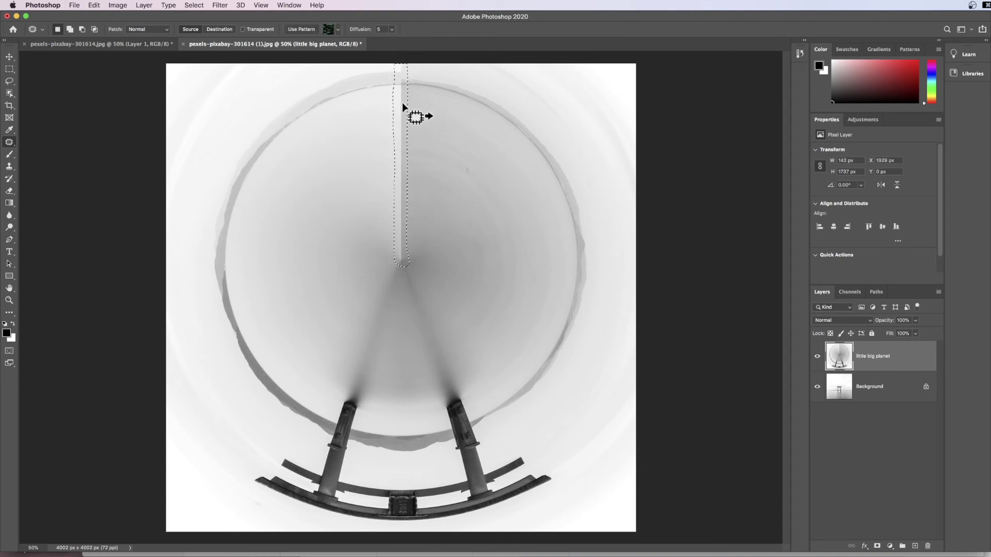
left_click_drag(402, 105, 420, 102)
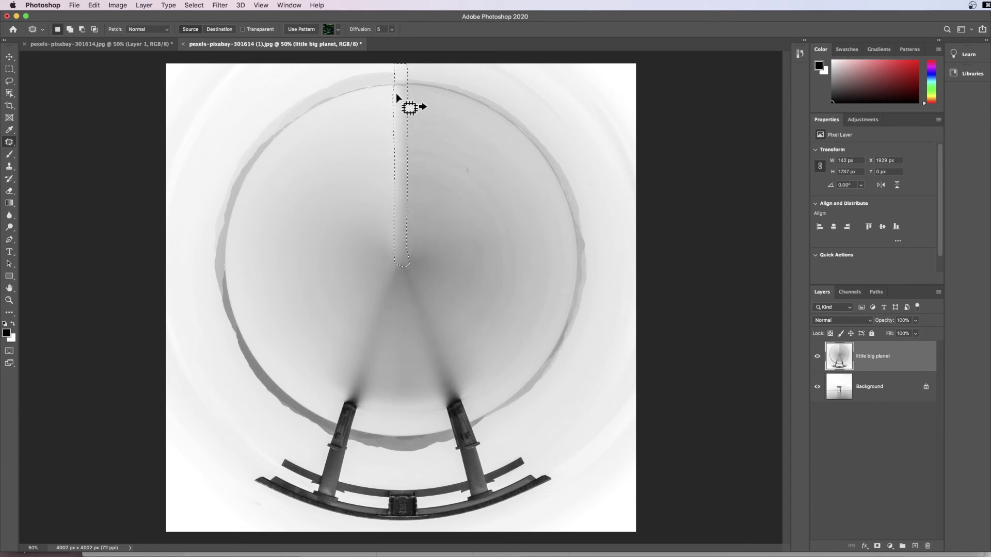
Deselect, flip the planet layer vertically, and move it down so the torii gate stands on top.
key("super+d")
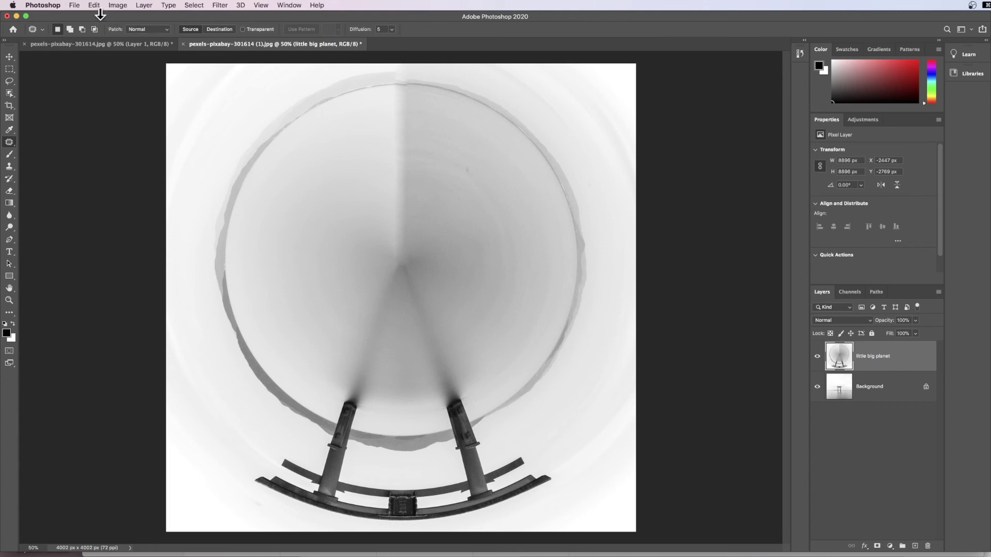
left_click(95, 6)
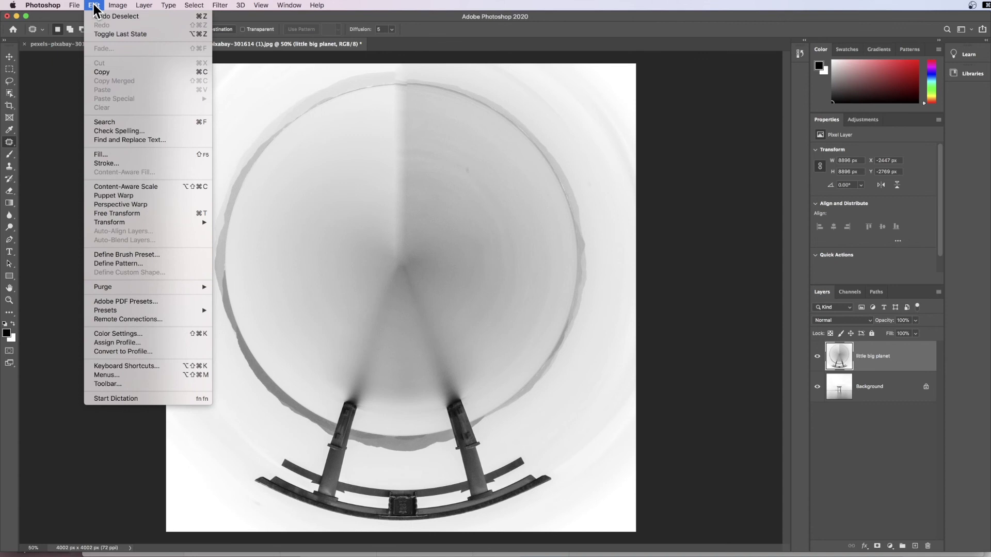
mouse_move(135, 221)
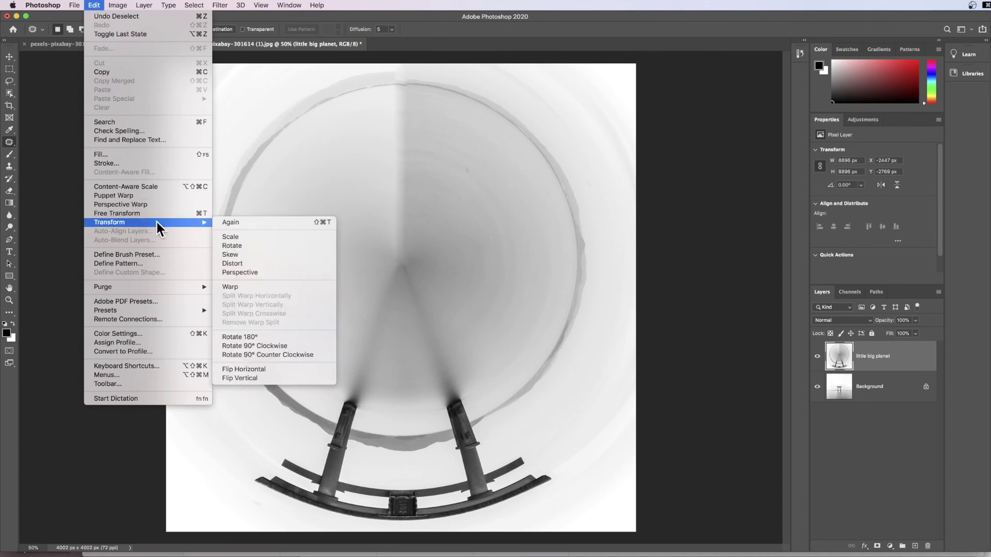
left_click(293, 377)
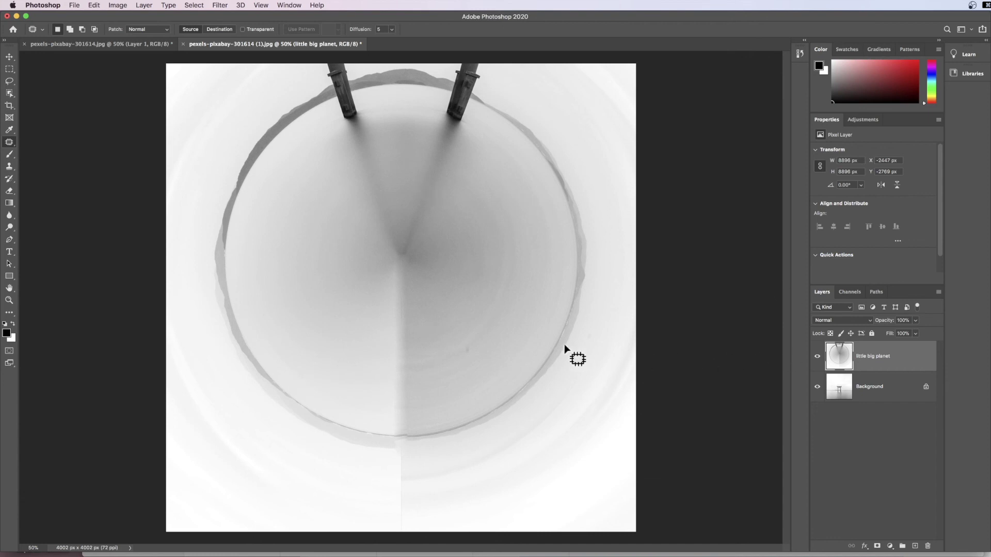
left_click(10, 56)
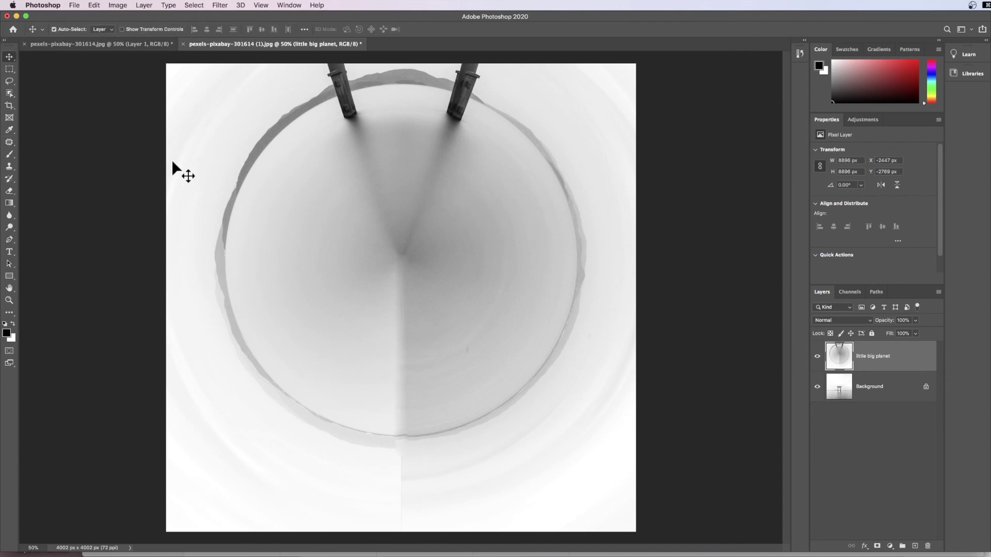
left_click_drag(393, 173, 391, 258)
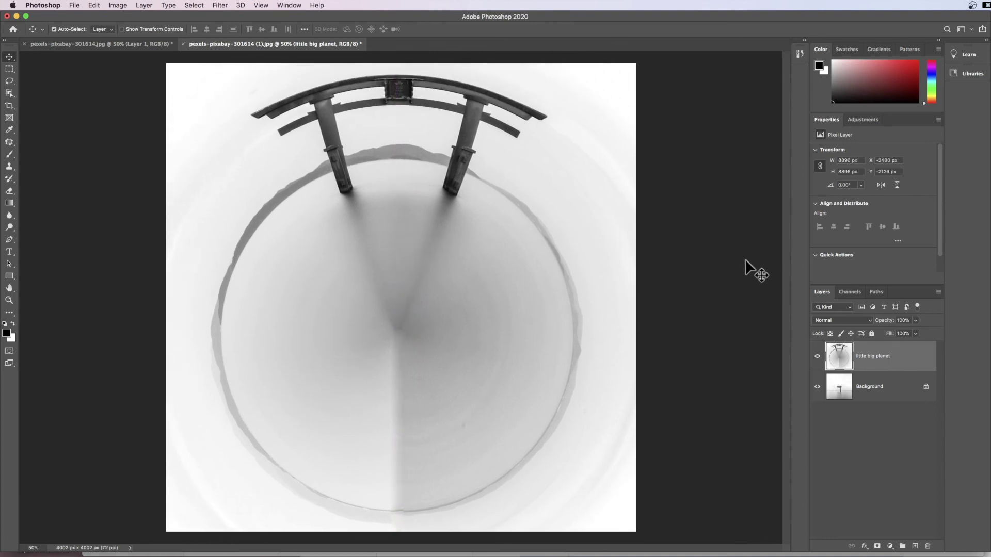